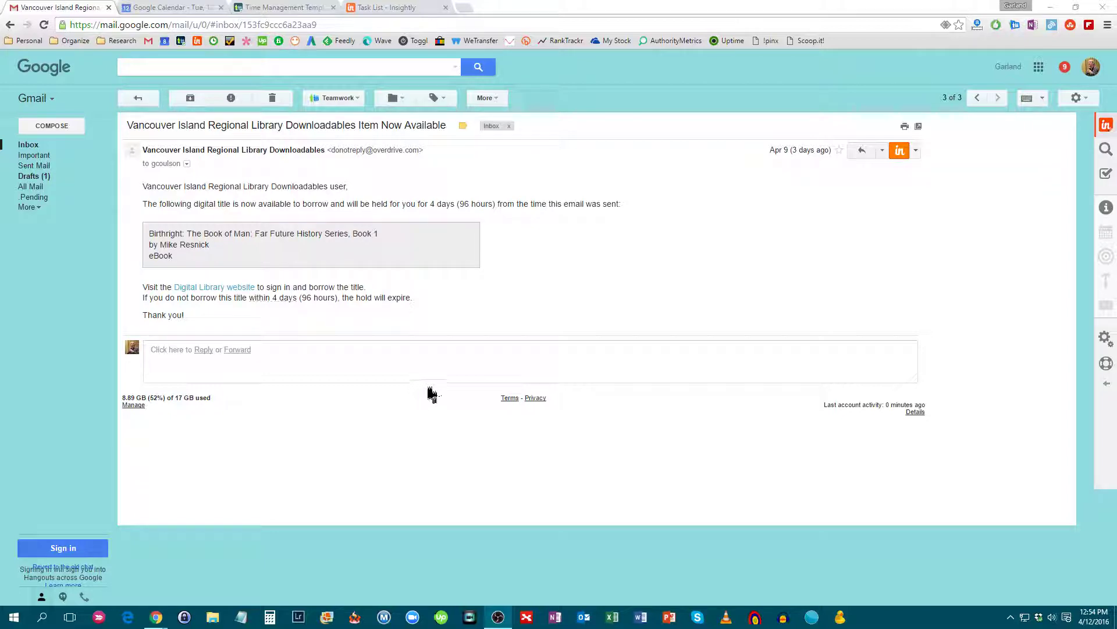
Add the open library email to Google Tasks, and check the task list in Google Calendar
left_click(497, 99)
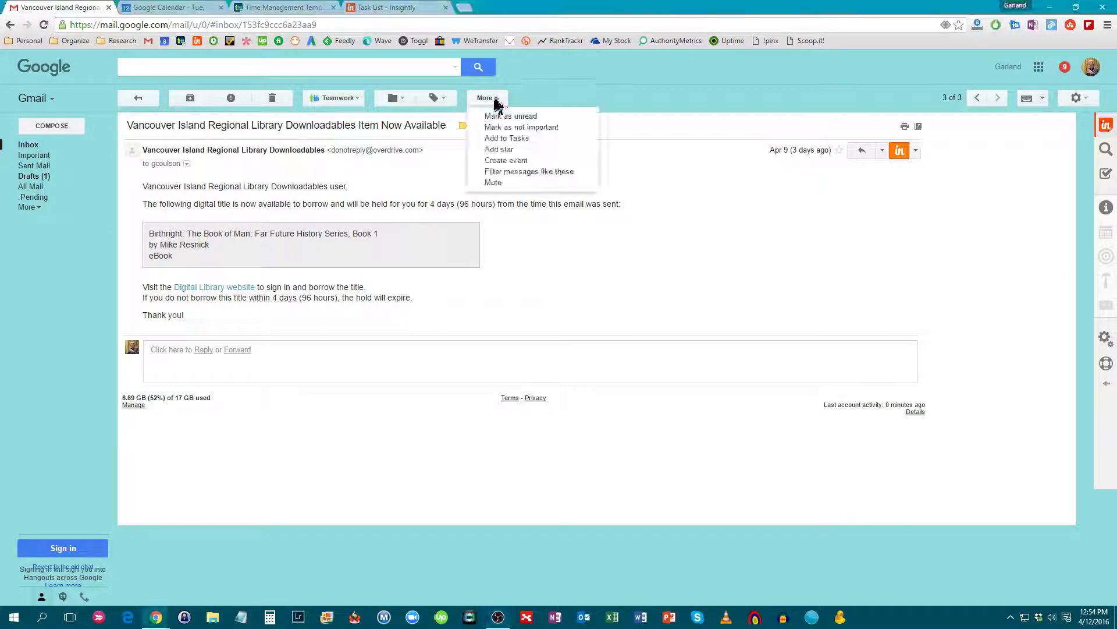
left_click(504, 138)
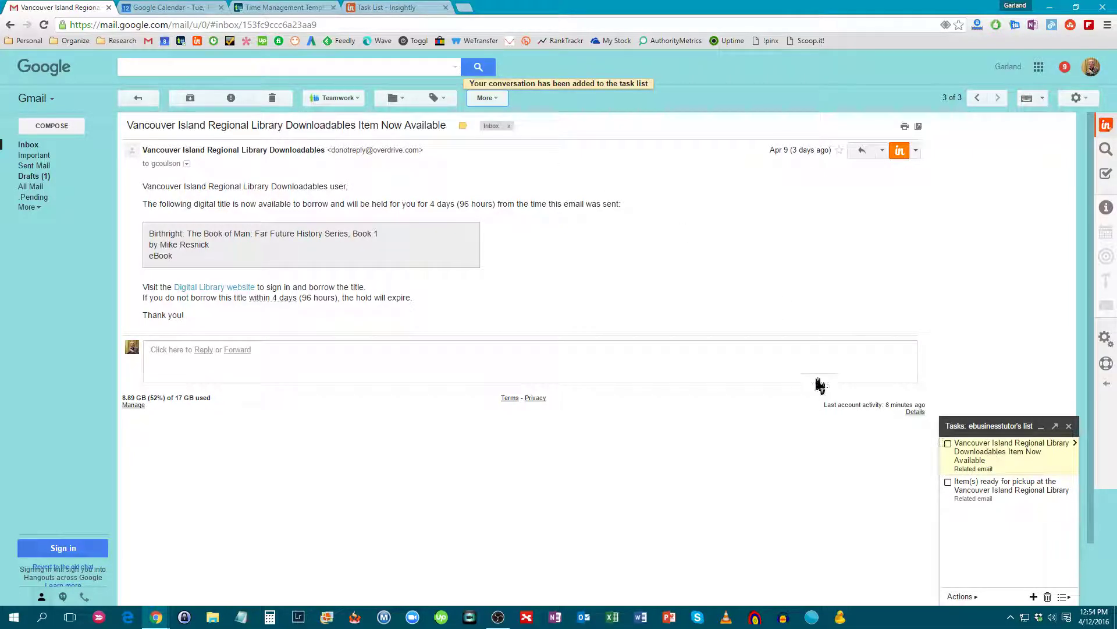
left_click(181, 13)
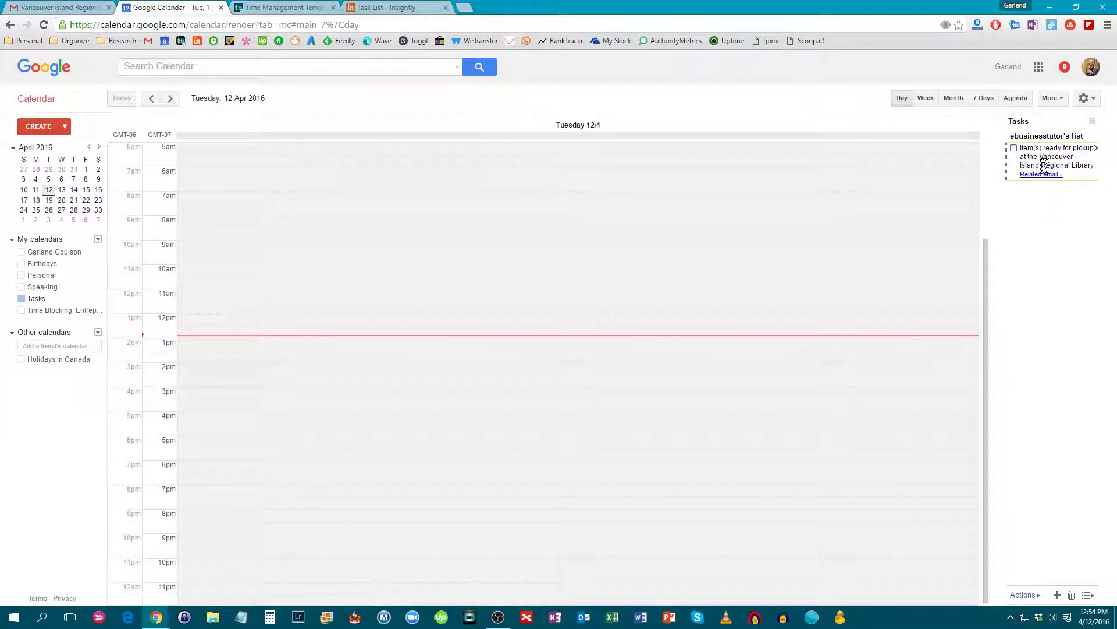
left_click(86, 13)
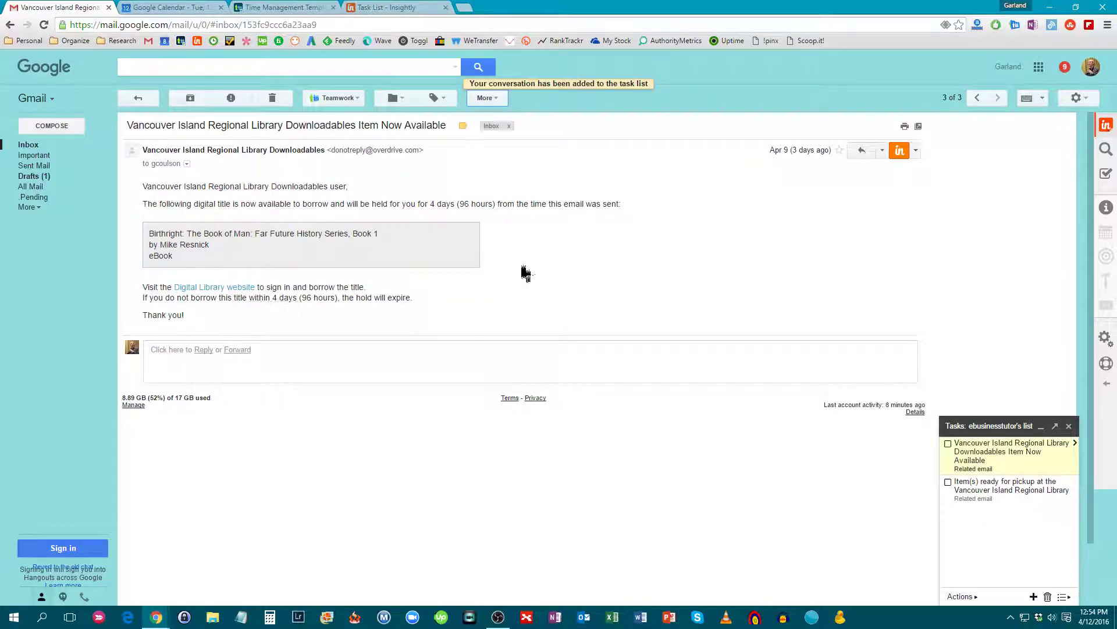
left_click(1070, 427)
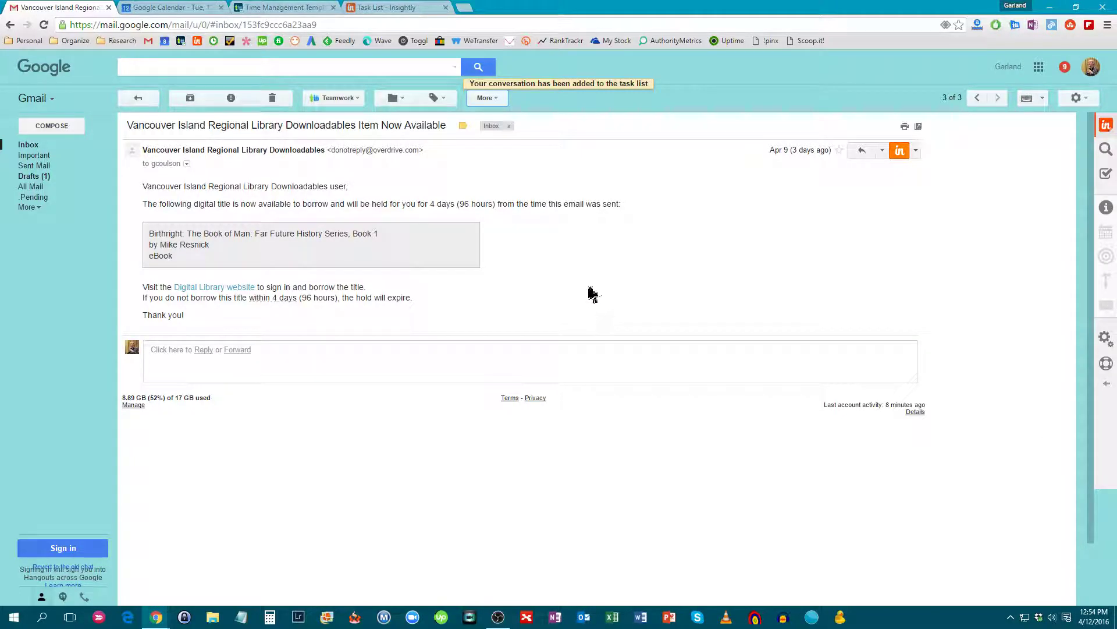
Start a Teamwork task from the library email in the Time Management Template project's Planning task list
left_click(356, 105)
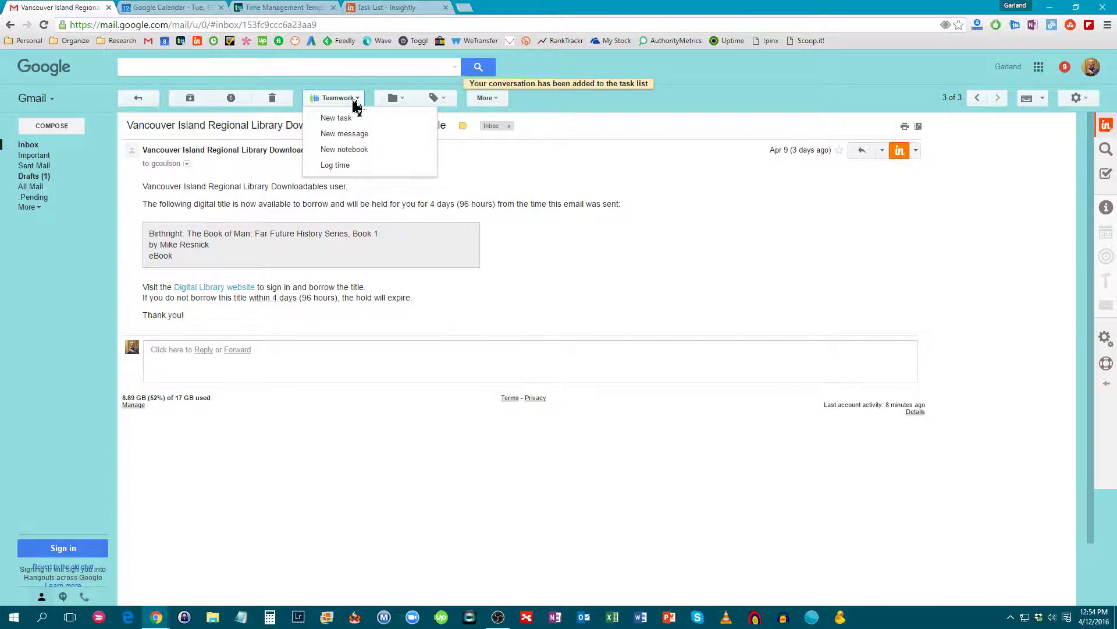
left_click(352, 118)
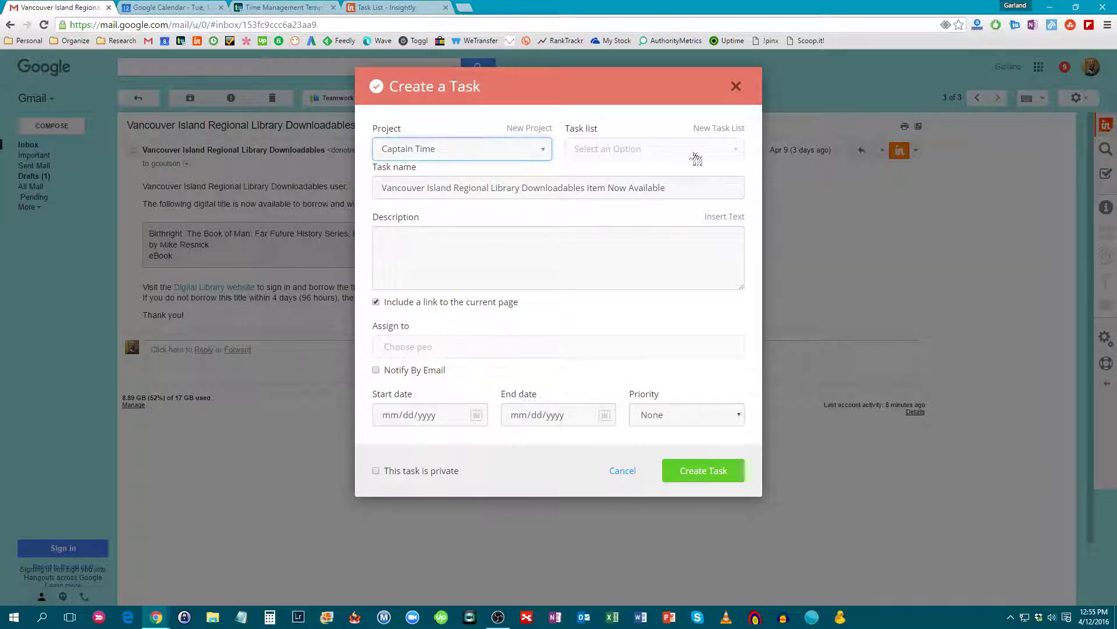
left_click(735, 153)
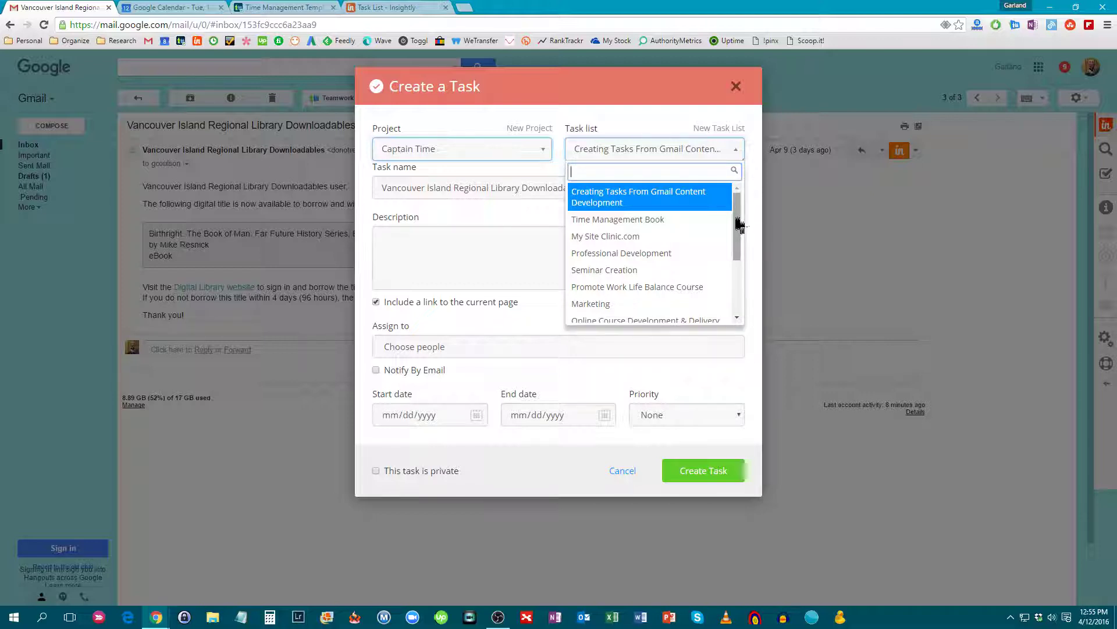
left_click(482, 154)
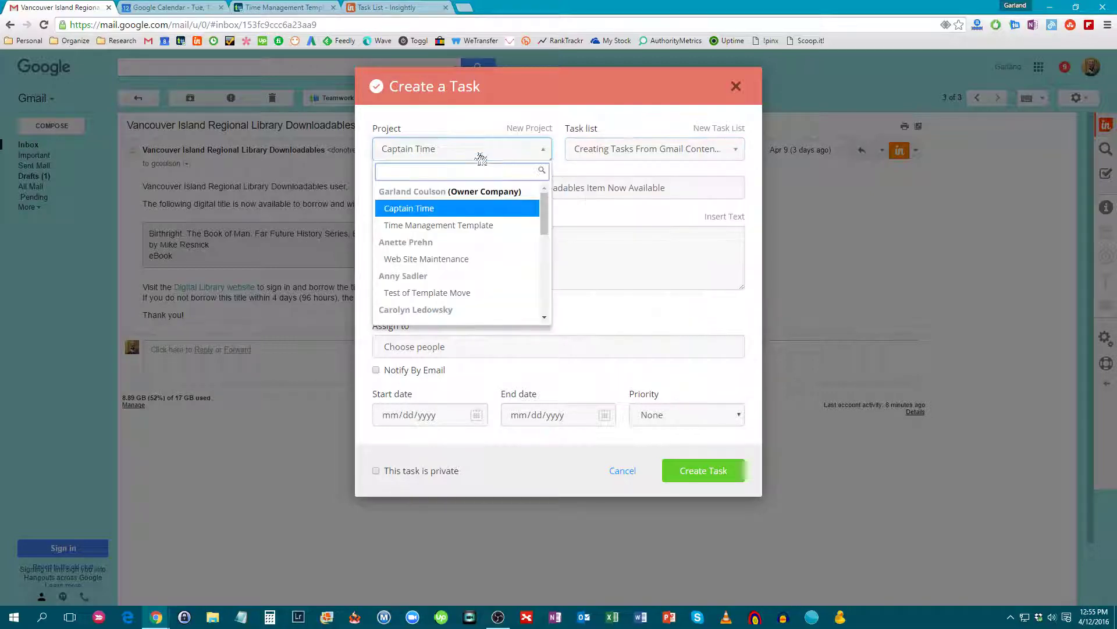
left_click(467, 220)
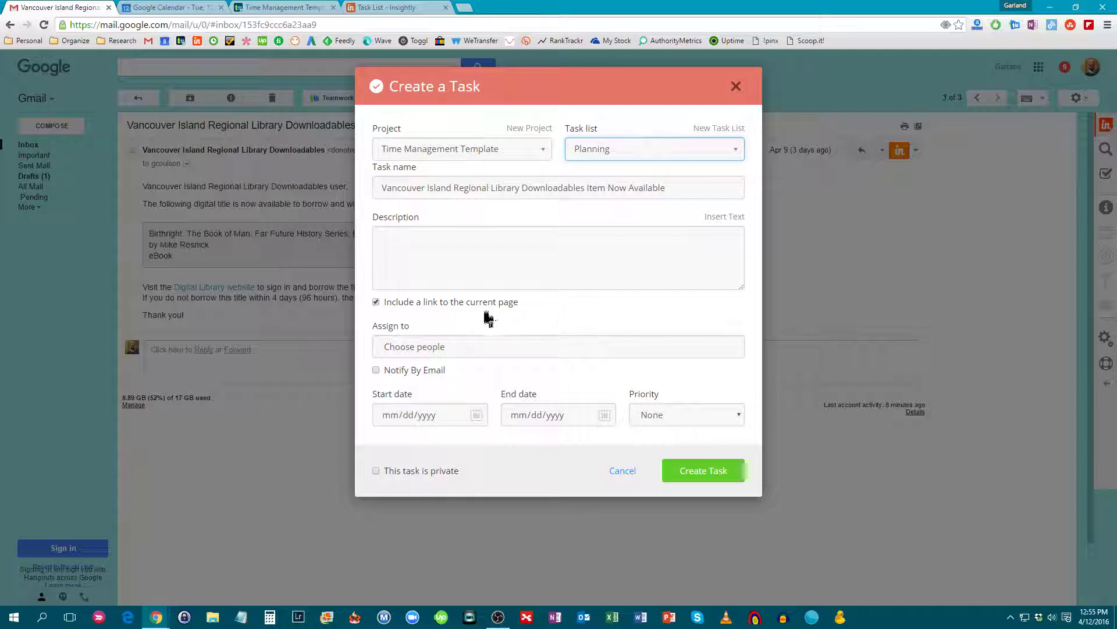
Enter "more information" as the task description and assign the task to the account owner
left_click(433, 249)
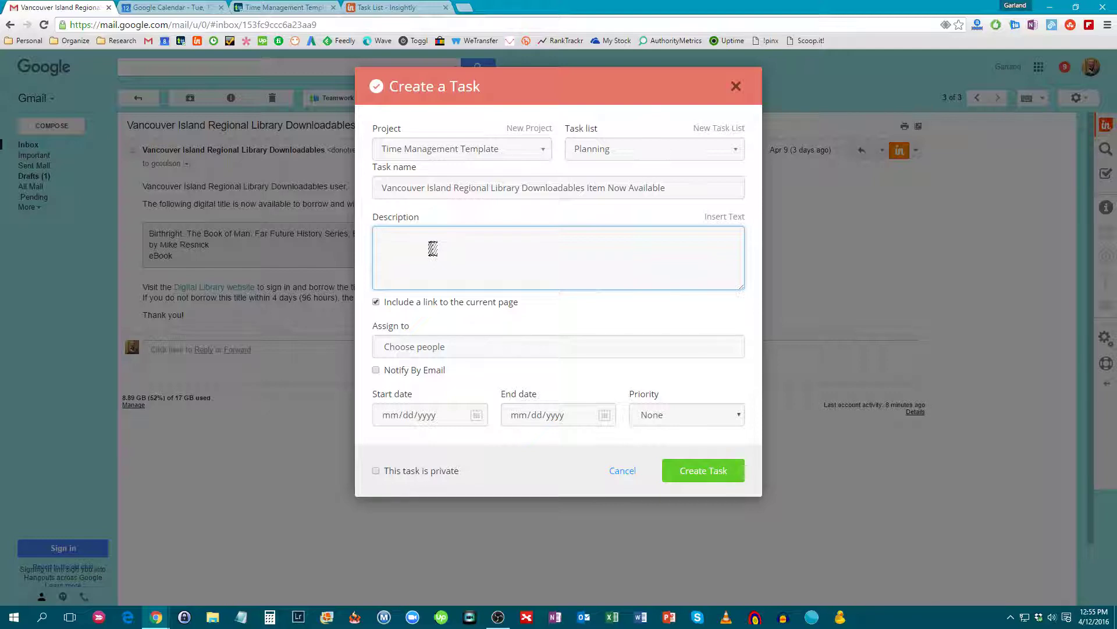
type("more information")
left_click(473, 344)
left_click(441, 402)
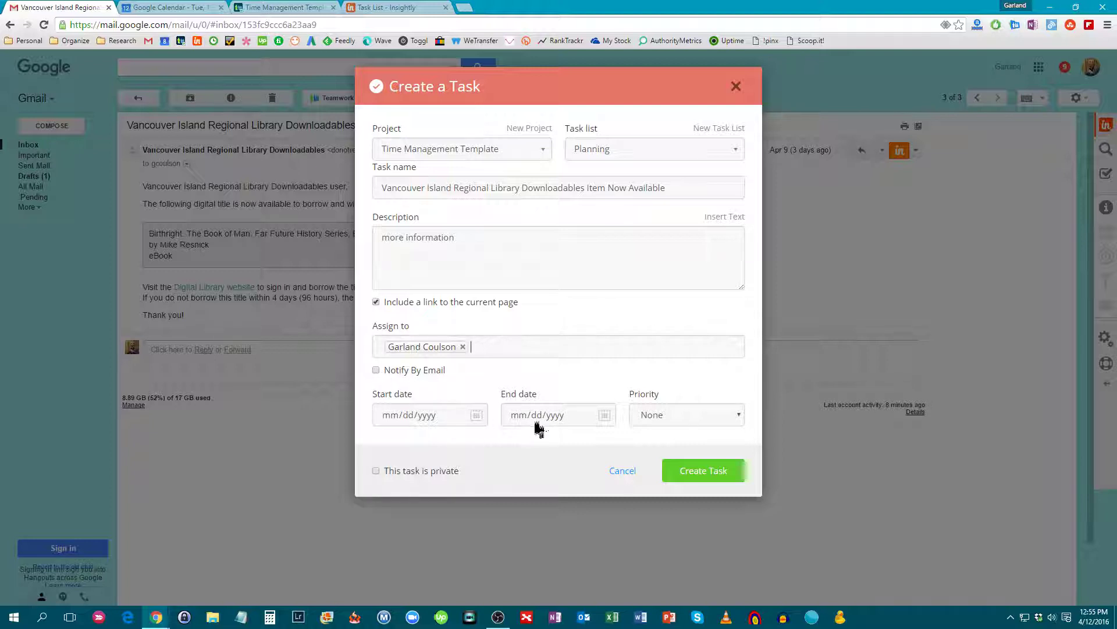
Set the task's end date to 04/14/2016 and priority to Medium, and create the task
left_click(562, 416)
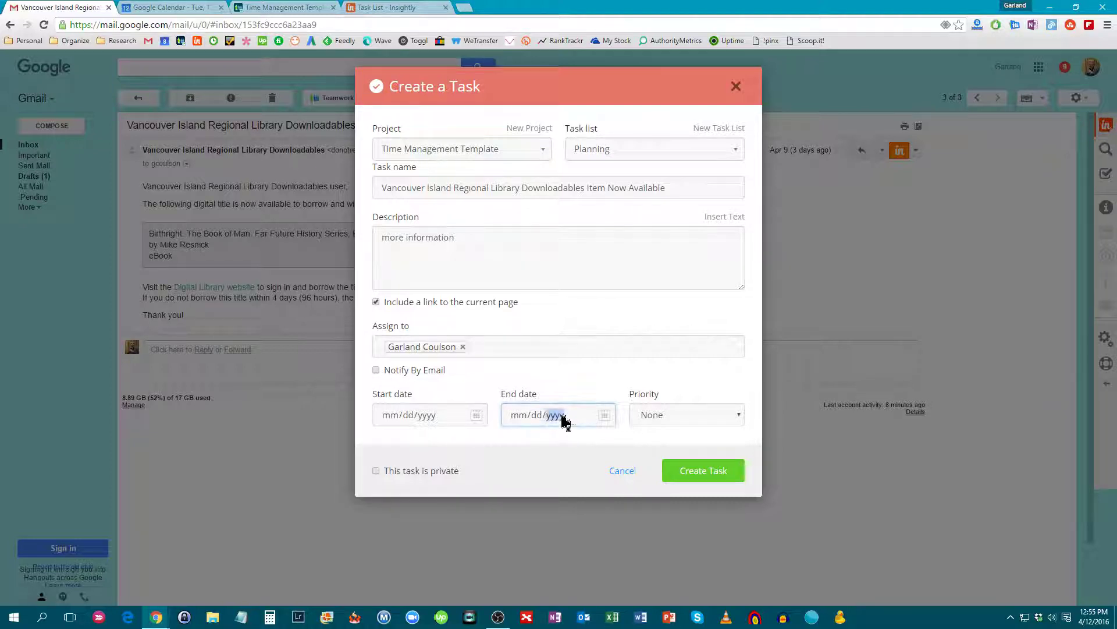
left_click(605, 414)
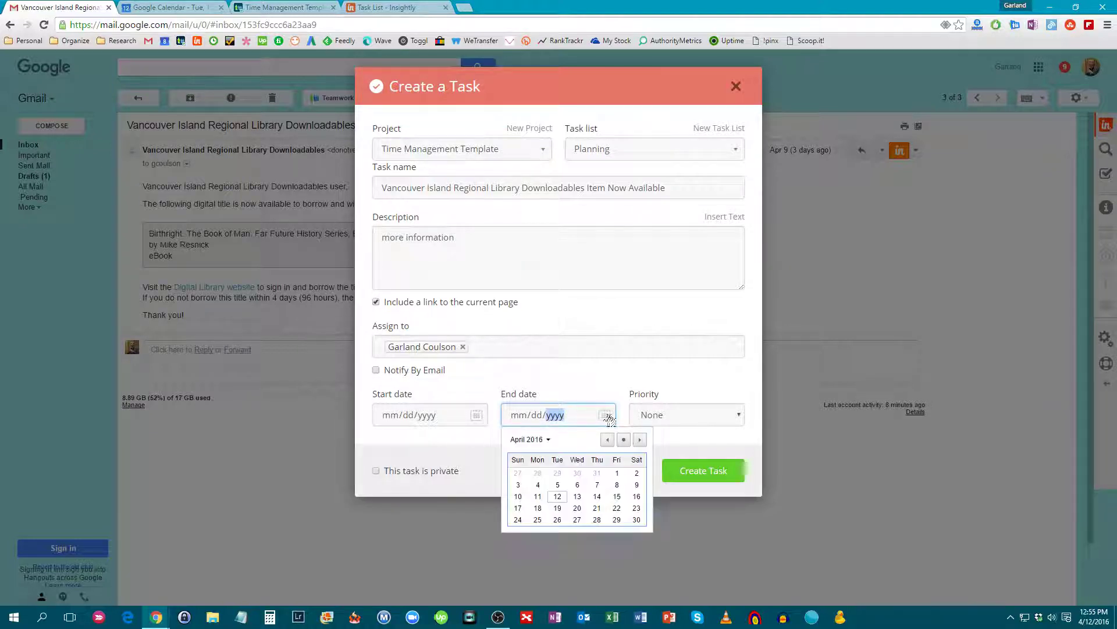
left_click(597, 496)
left_click(674, 424)
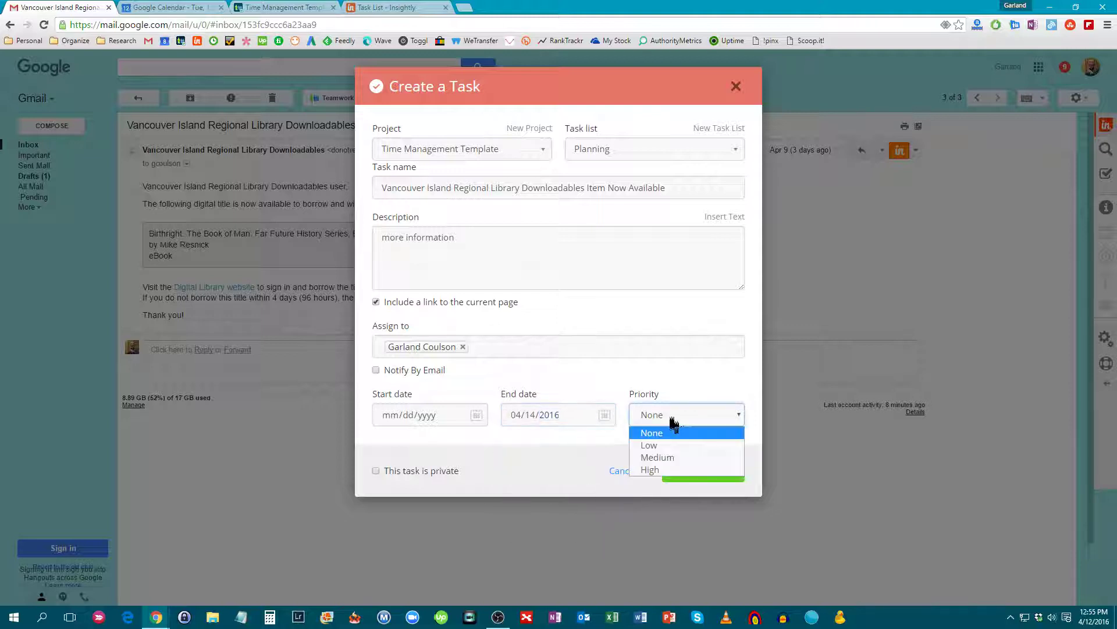
left_click(669, 456)
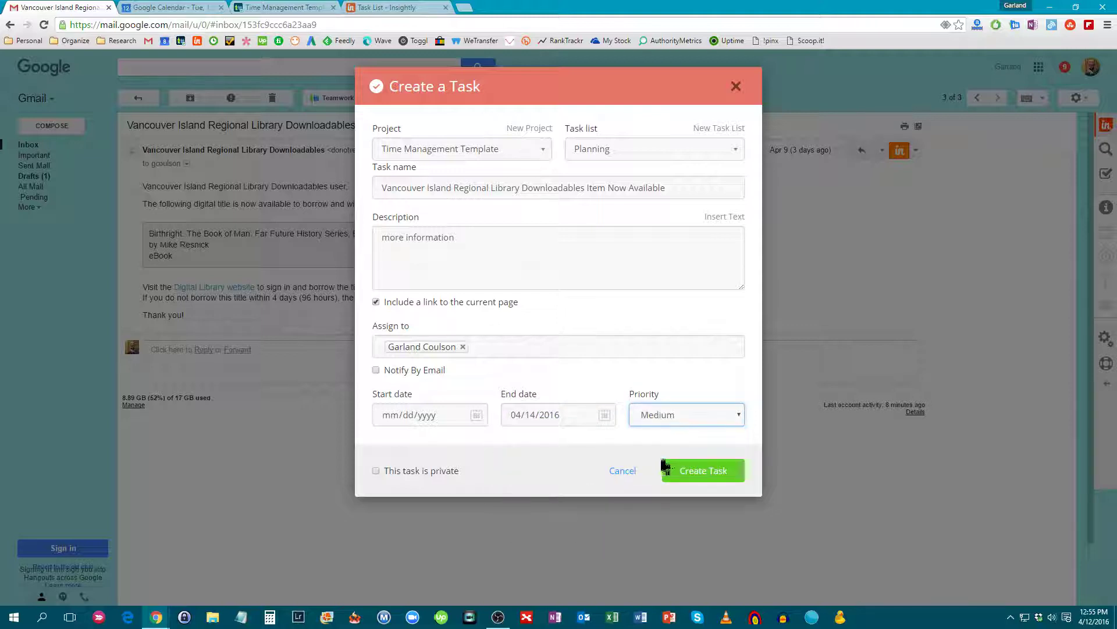
left_click(693, 475)
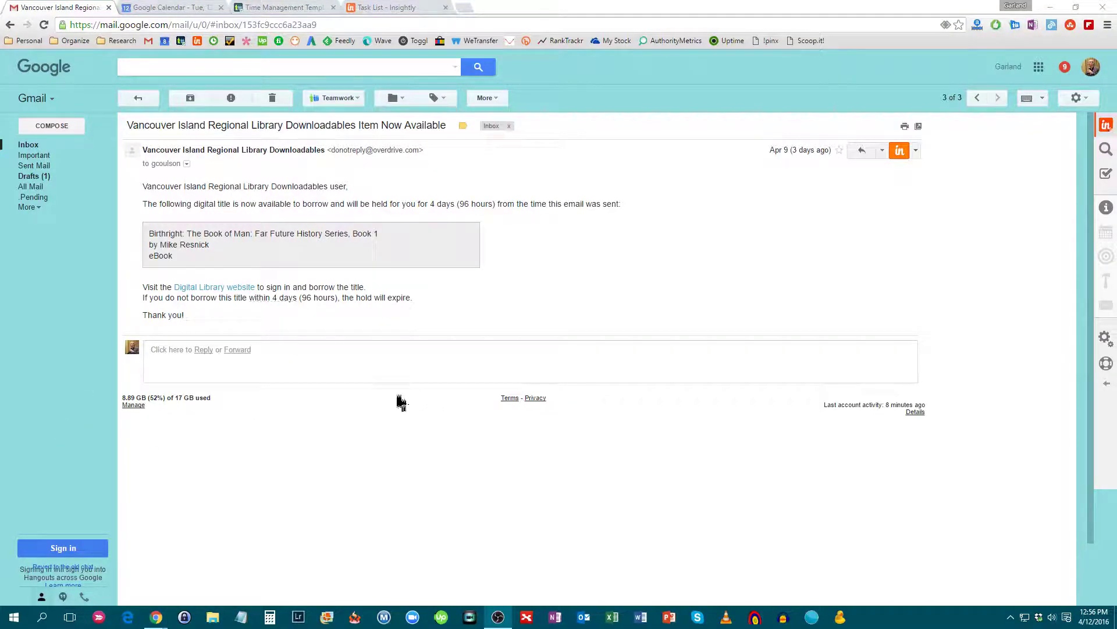
Switch to Teamwork, review the library task in the Planning list, and return to the email in Gmail
left_click(320, 8)
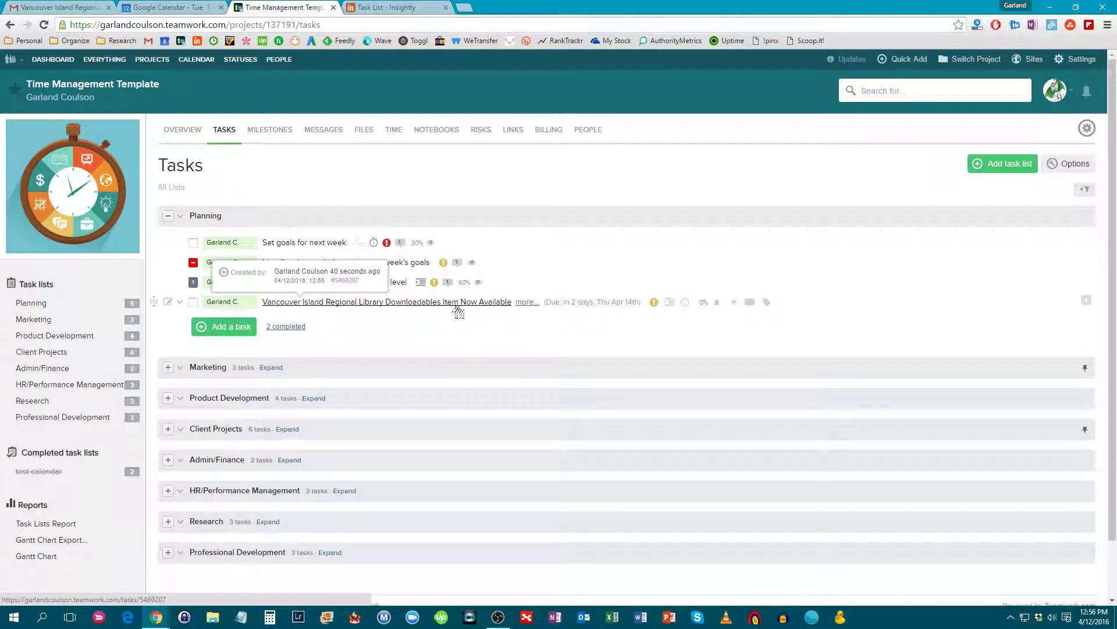
left_click(655, 302)
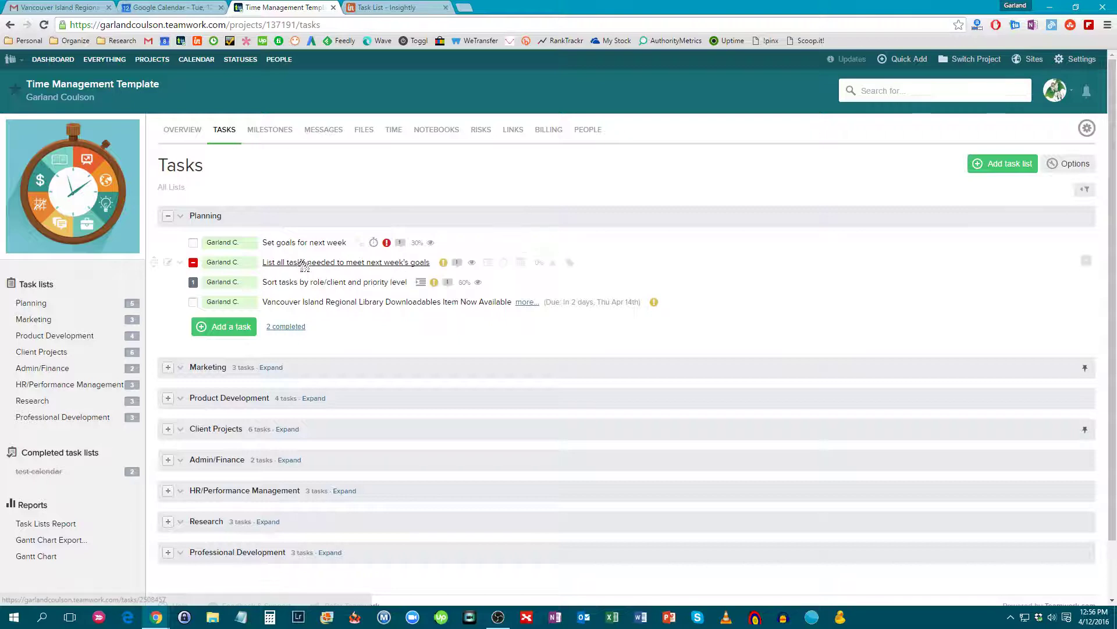
left_click(88, 8)
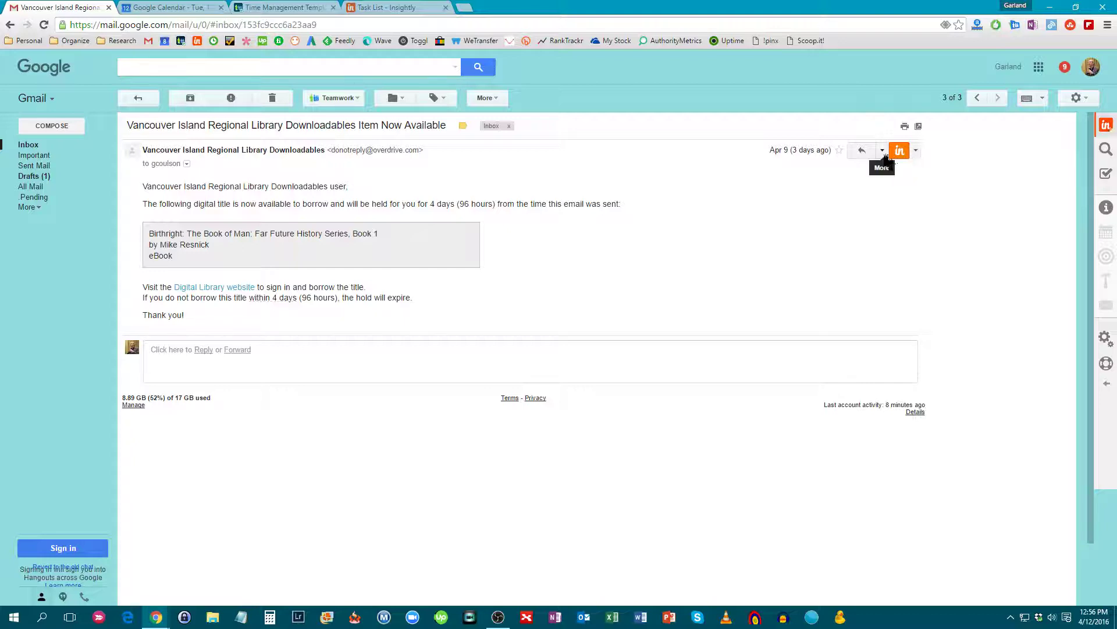
Open the Insightly sidebar beside the email and show My Tasks filtered by Overdue + Due Today
left_click(916, 153)
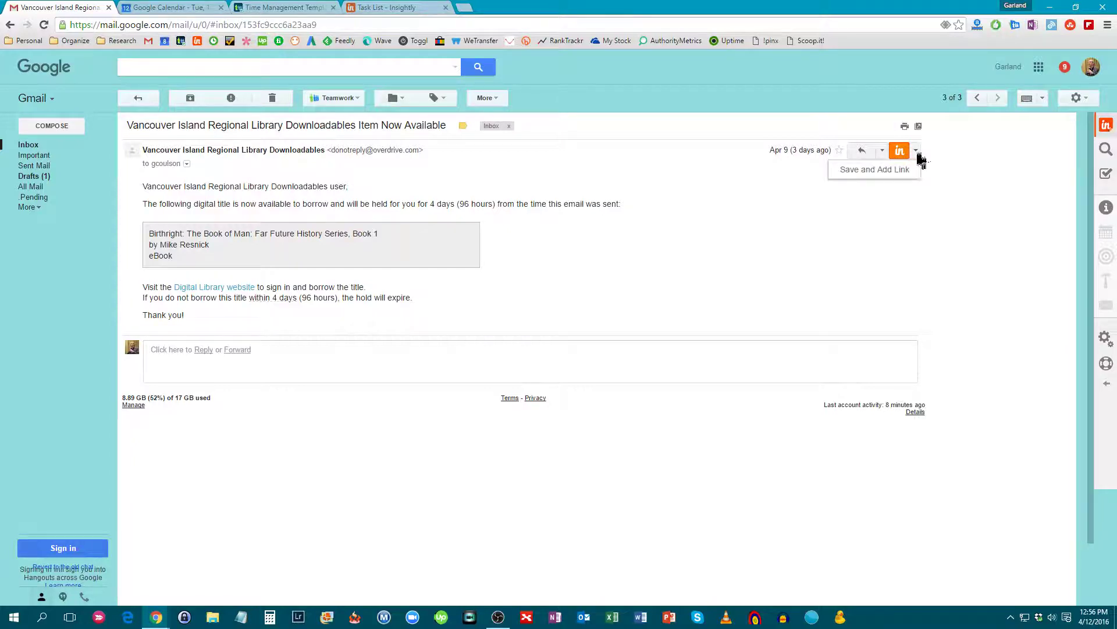
left_click(1099, 130)
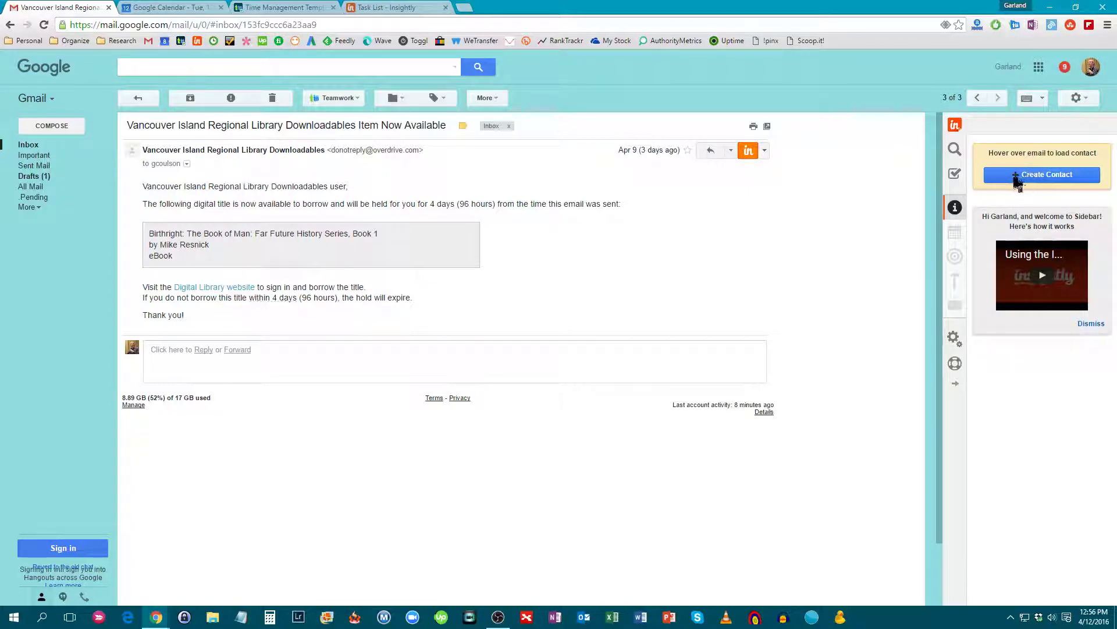
left_click(955, 174)
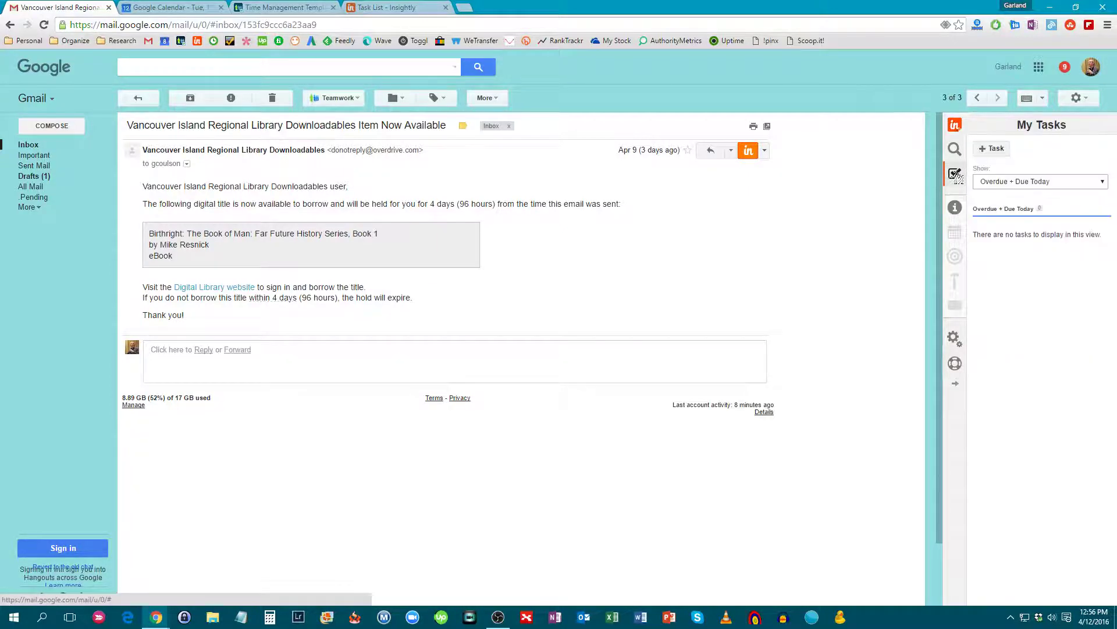
left_click(1018, 181)
left_click(1019, 192)
Create and save an Insightly task named "Pickup at library" with the due date 13-Apr-2016
left_click(992, 148)
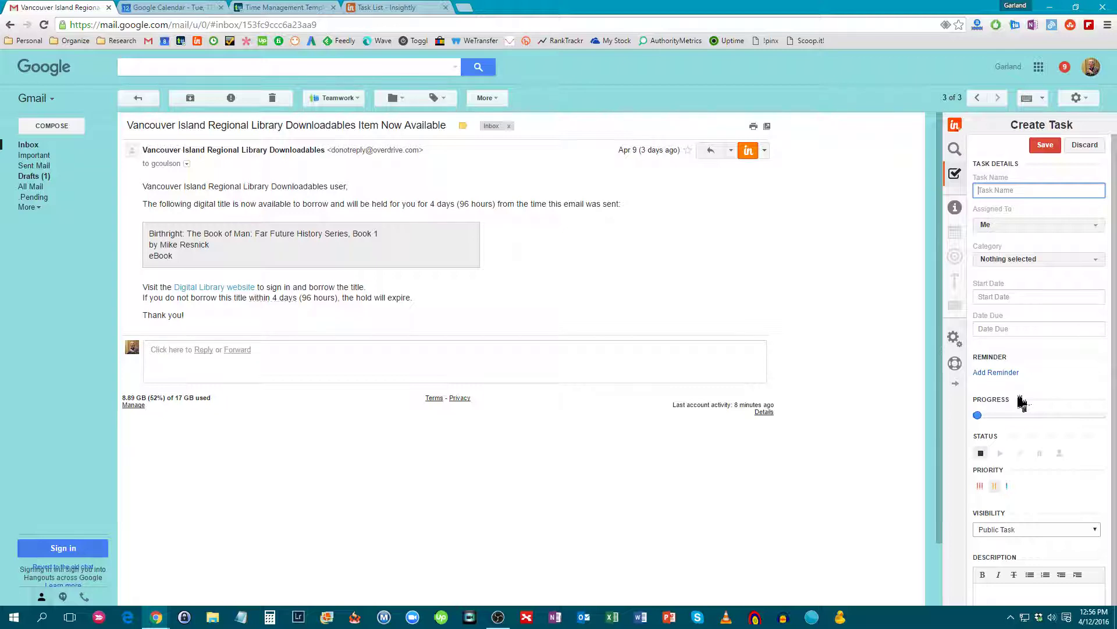
type("Pickup at library")
left_click(1008, 327)
left_click(1020, 417)
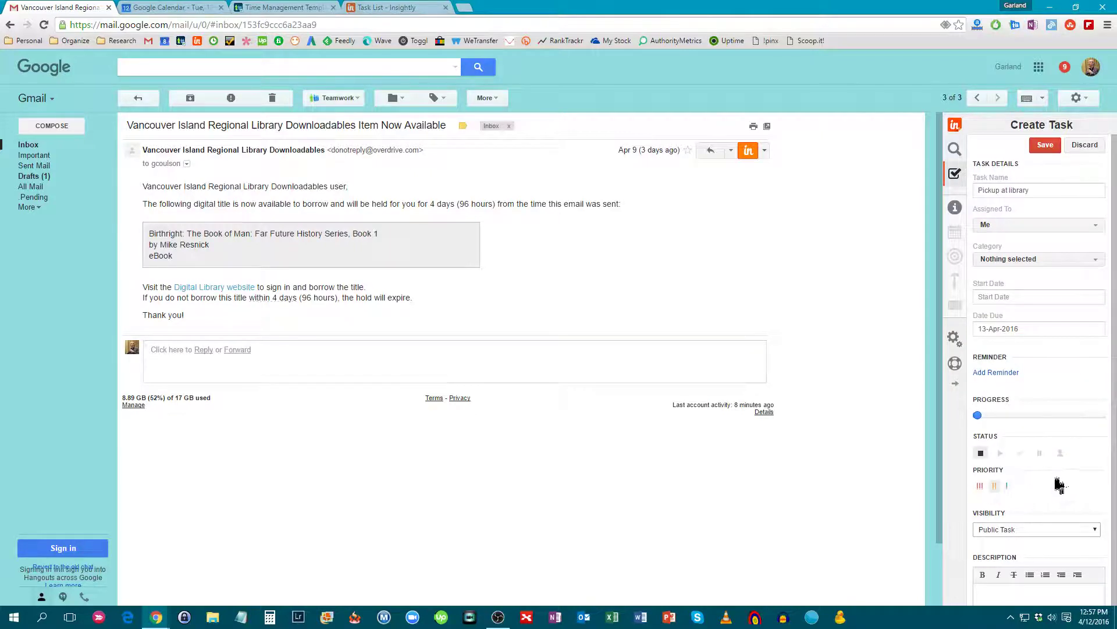
scroll(1057, 478, "down", 1)
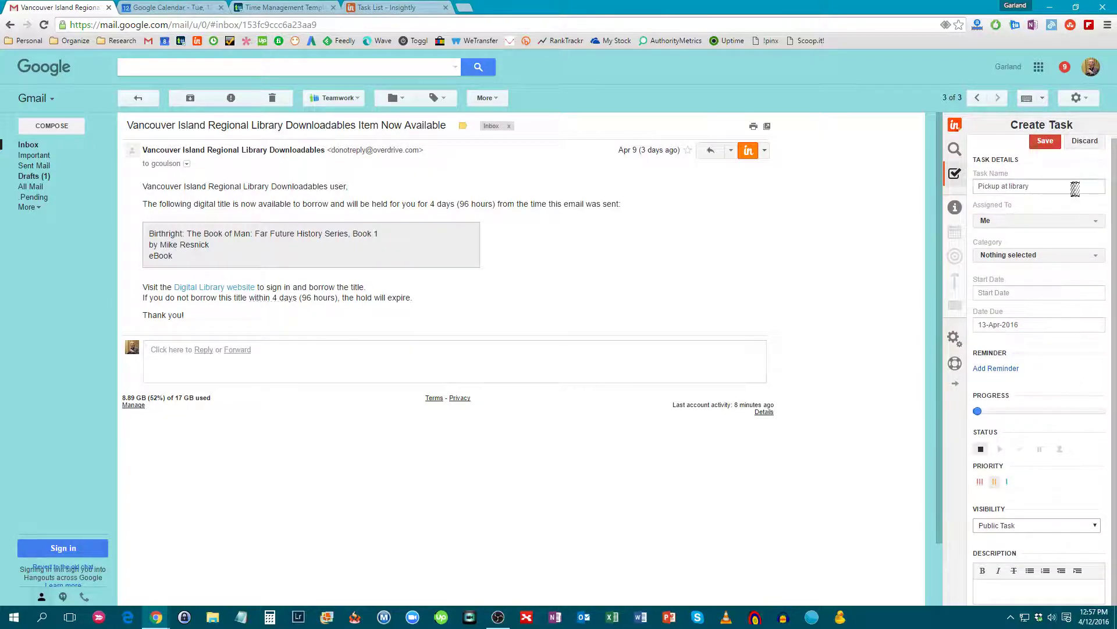
left_click(1047, 142)
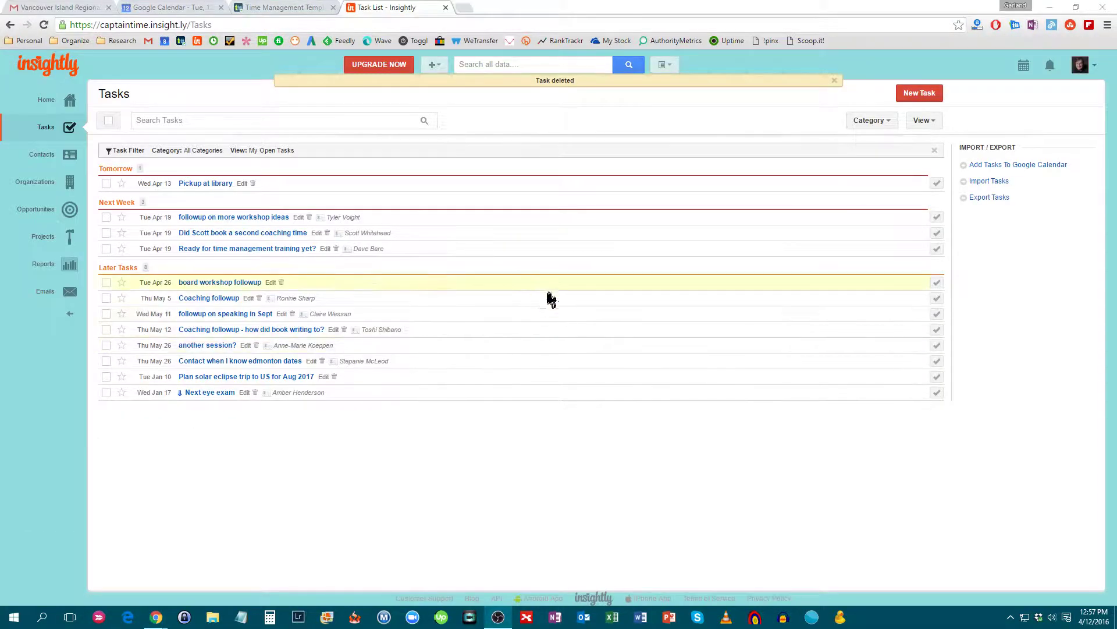
Check the "Pickup at library" task in the Insightly task list and return to the email in Gmail
triple_click(206, 185)
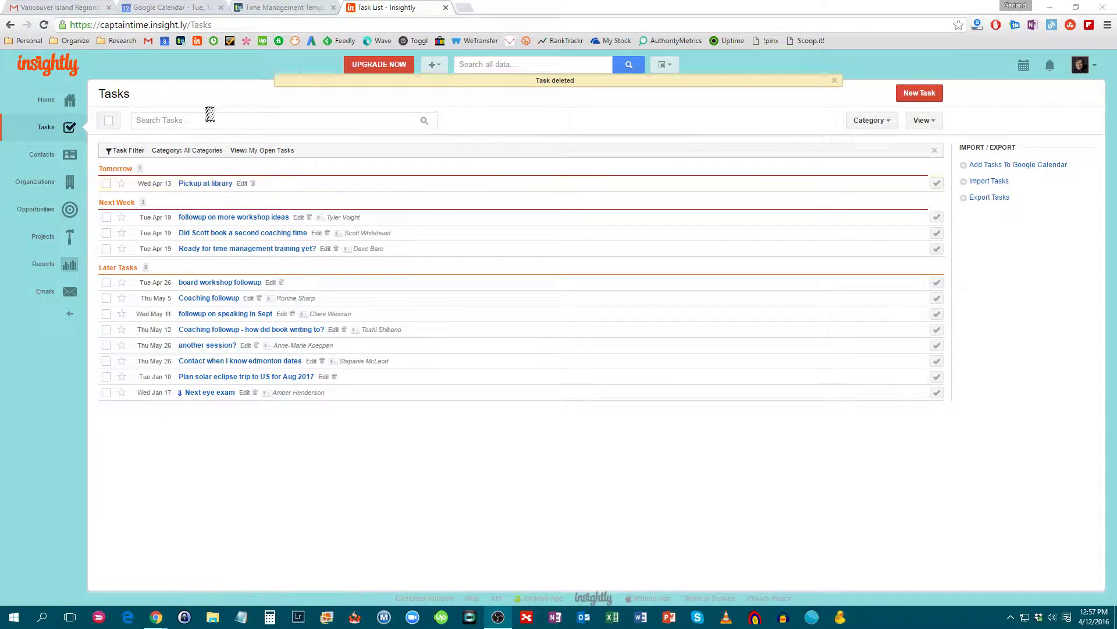
left_click(80, 8)
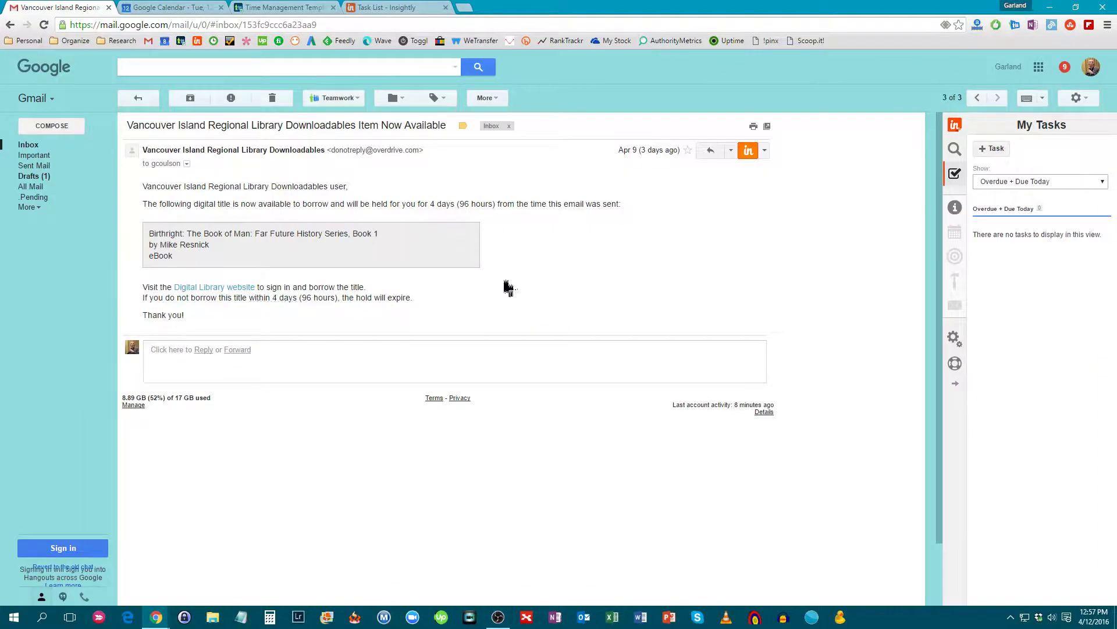
Open the library task's details in Teamwork and follow its link to the source email
left_click(349, 100)
left_click(336, 116)
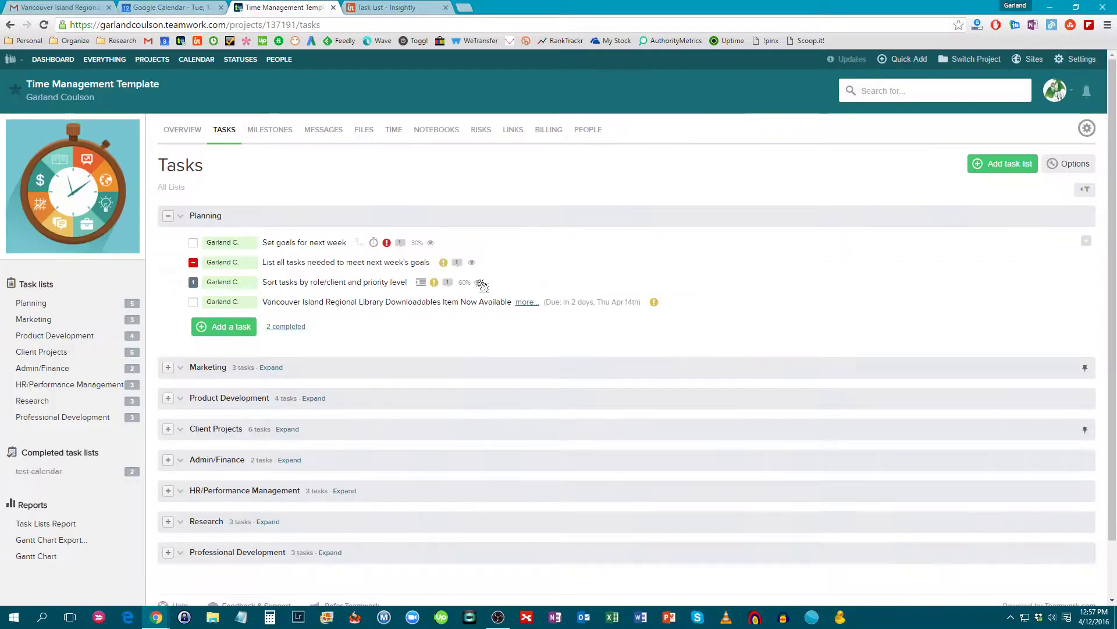
left_click(294, 303)
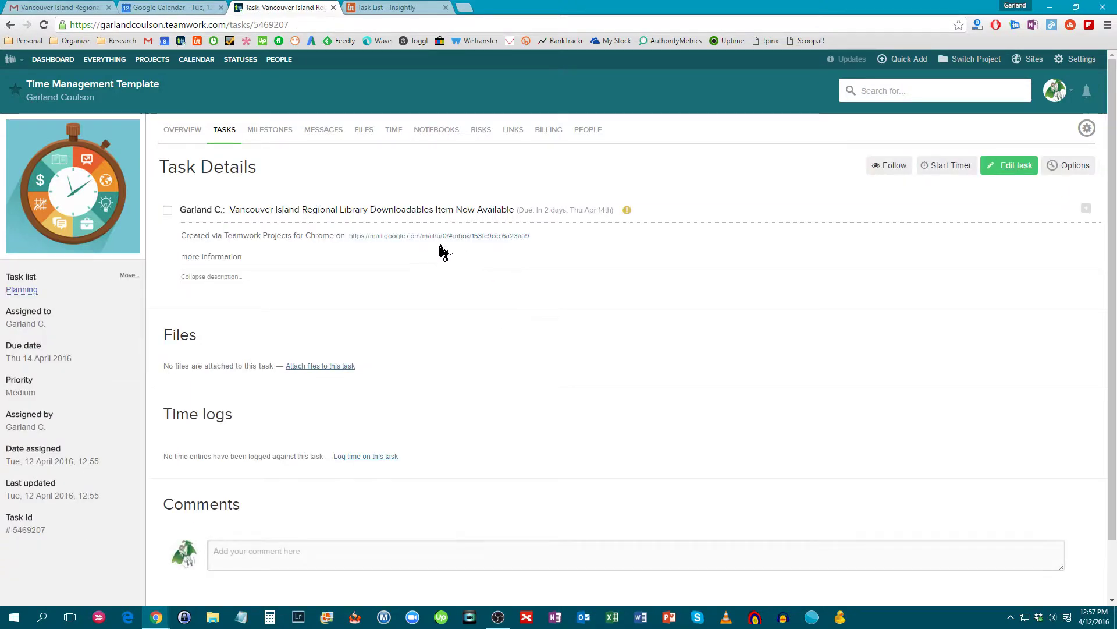
left_click(420, 236)
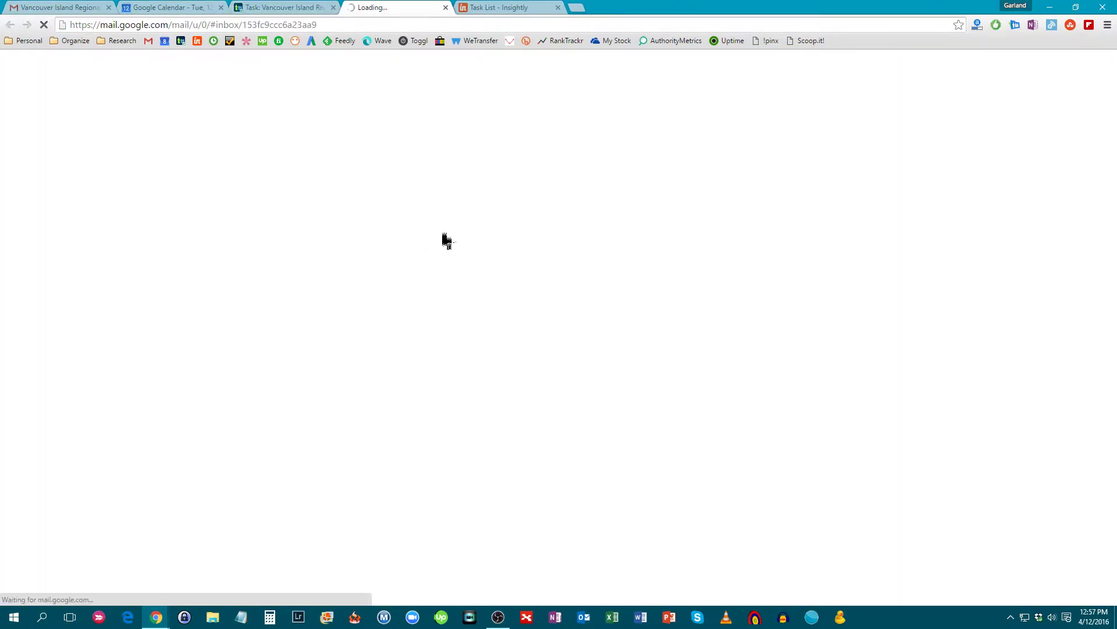